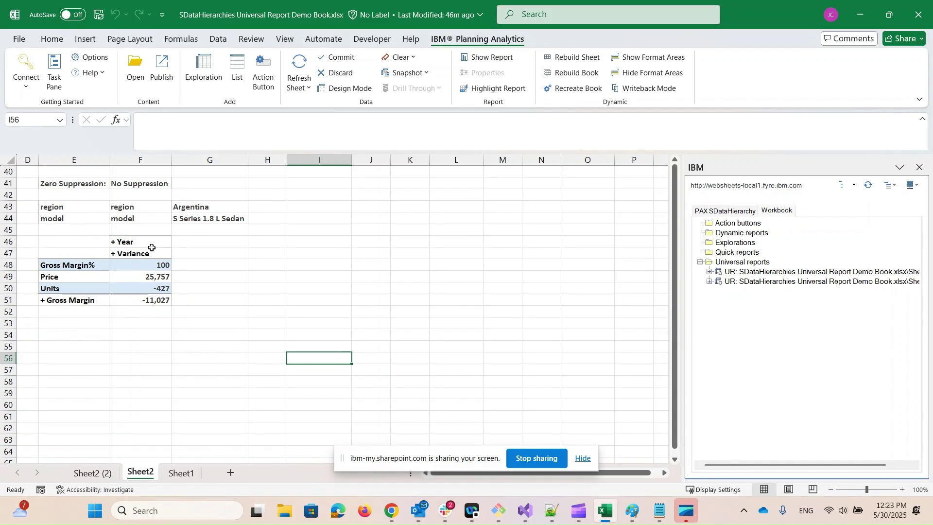
Step: Select the TM1 row-header range E48:E51 from the Name Box list
left_click(60, 120)
left_click(60, 225)
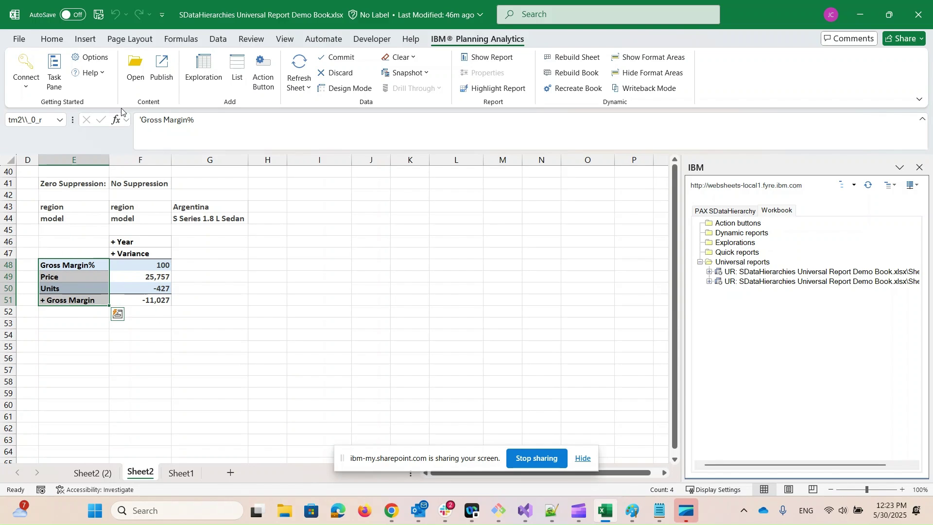
left_click(61, 40)
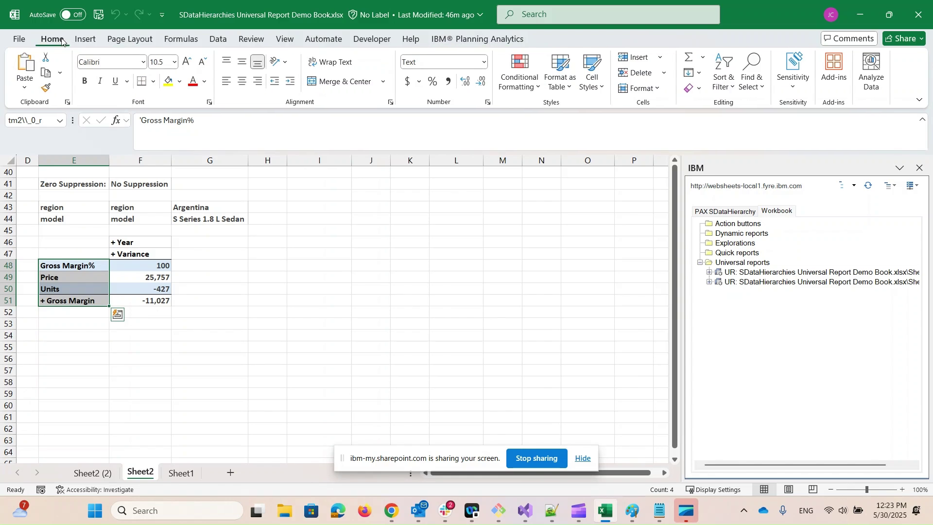
left_click(519, 80)
left_click(563, 269)
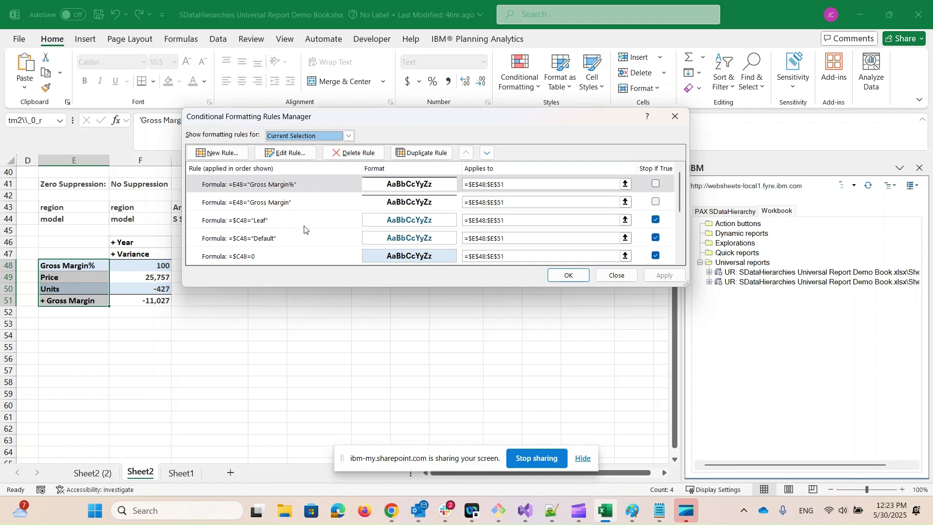
left_click(568, 275)
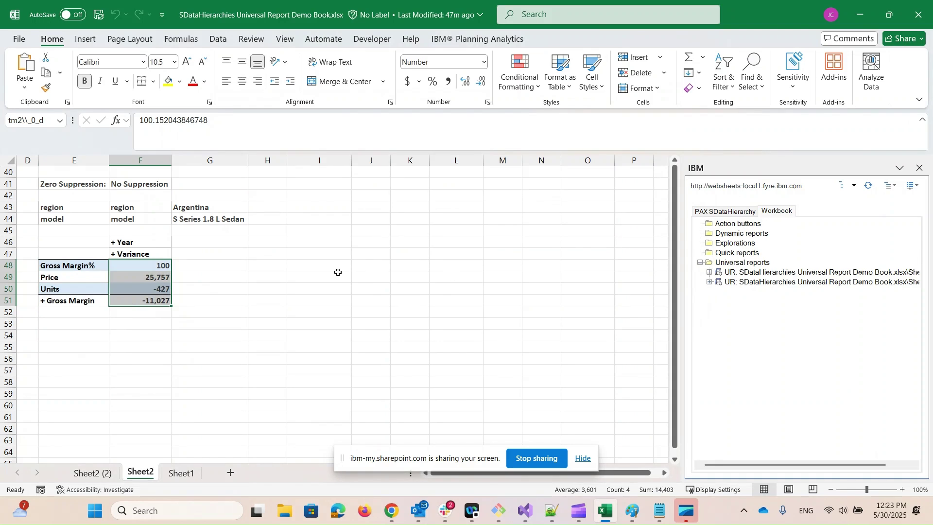
Step: Add a blank user row after the Units row title, moving Gross Margin to row 52
left_click(84, 289)
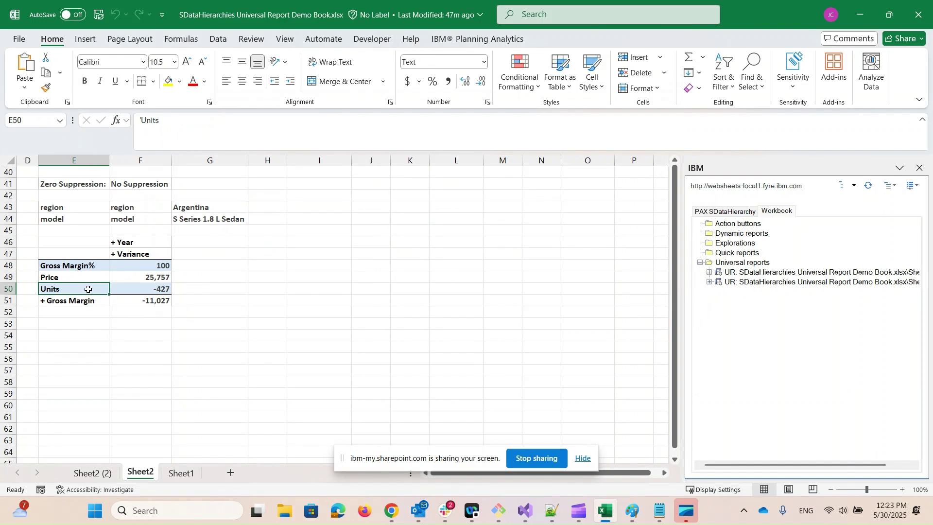
right_click(88, 289)
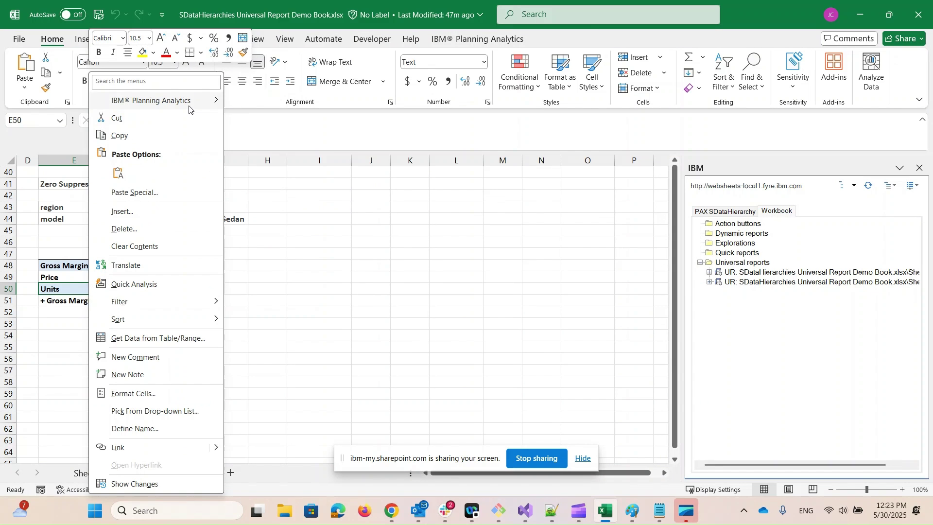
mouse_move(189, 109)
mouse_move(335, 152)
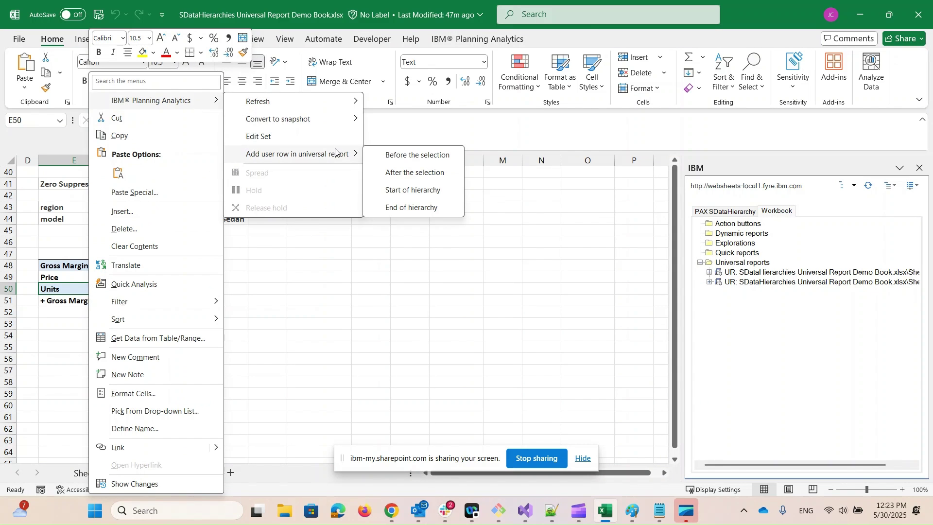
left_click(417, 174)
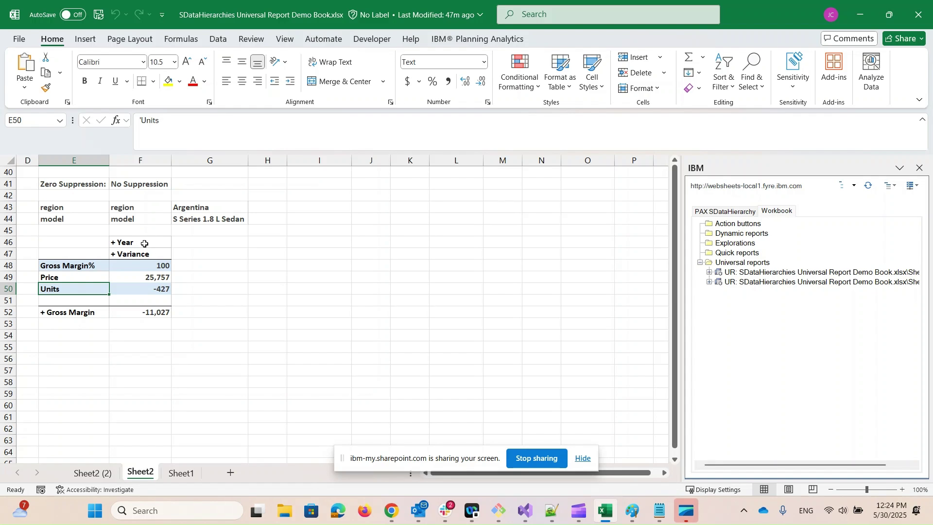
Step: Insert a blank user column G after the + Year column heading
left_click(144, 244)
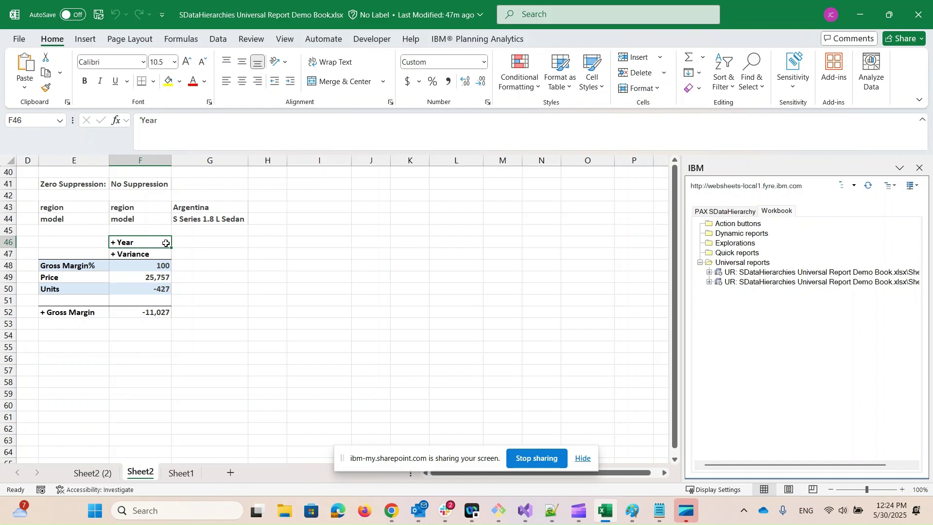
right_click(165, 243)
mouse_move(271, 108)
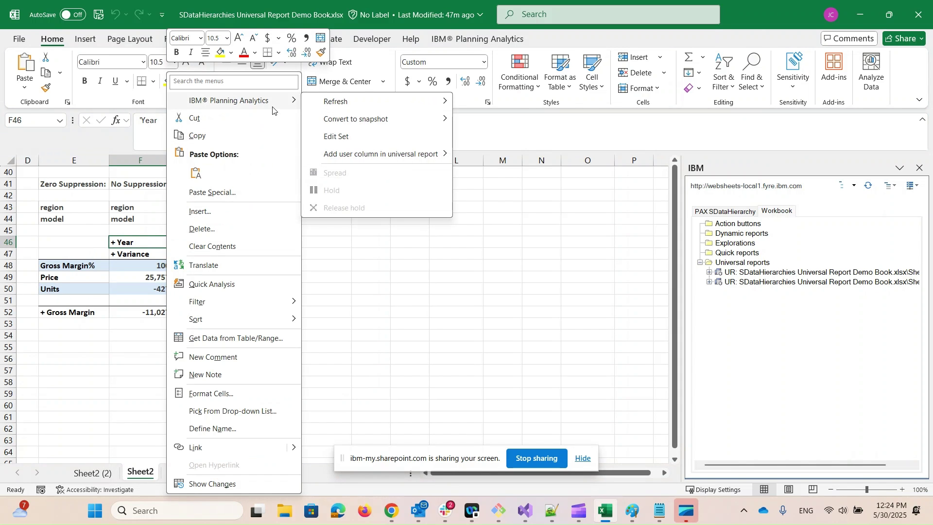
mouse_move(412, 156)
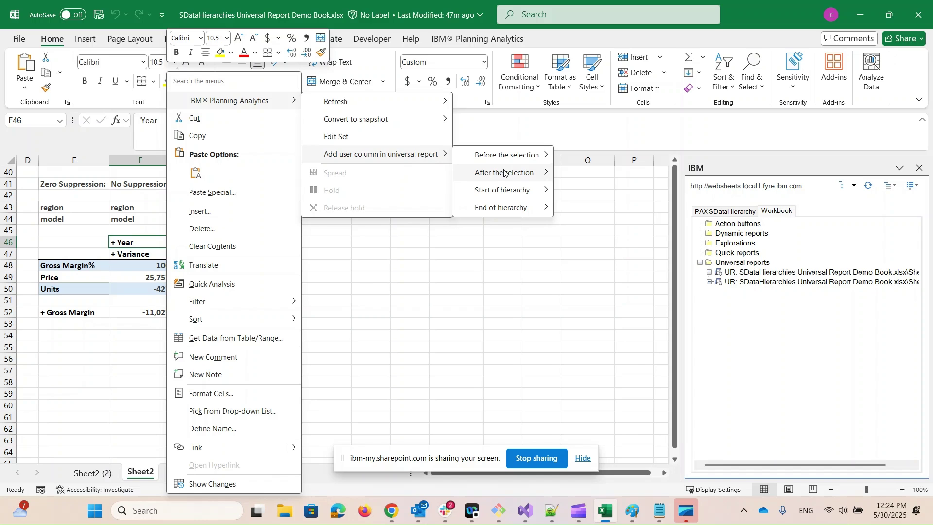
mouse_move(505, 174)
left_click(588, 176)
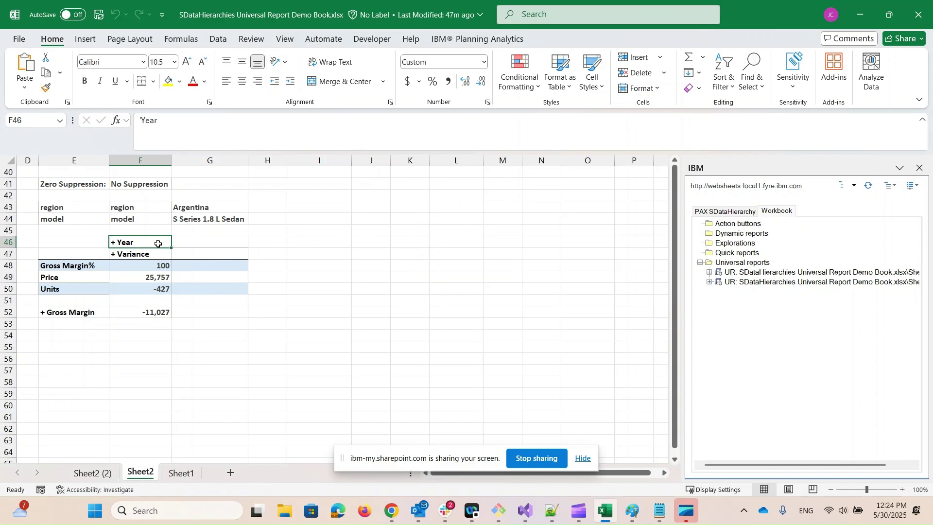
Step: Expand Year into its four quarters and add a user column after 4 Quarter
double_click(158, 244)
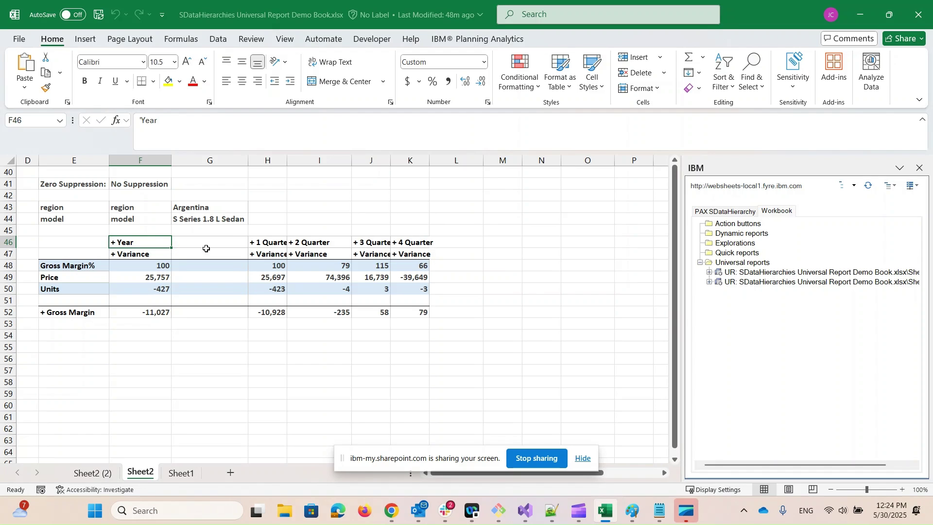
left_click(417, 242)
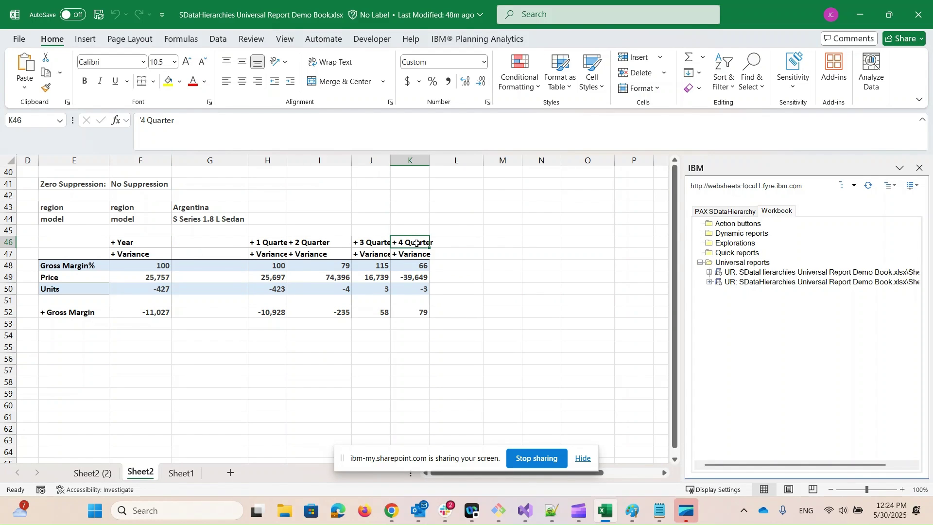
right_click(417, 243)
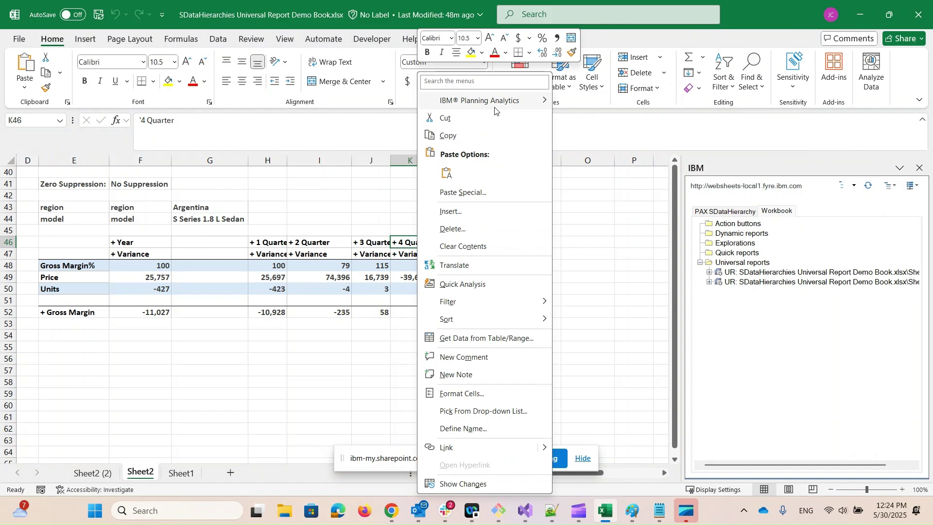
mouse_move(534, 100)
mouse_move(633, 154)
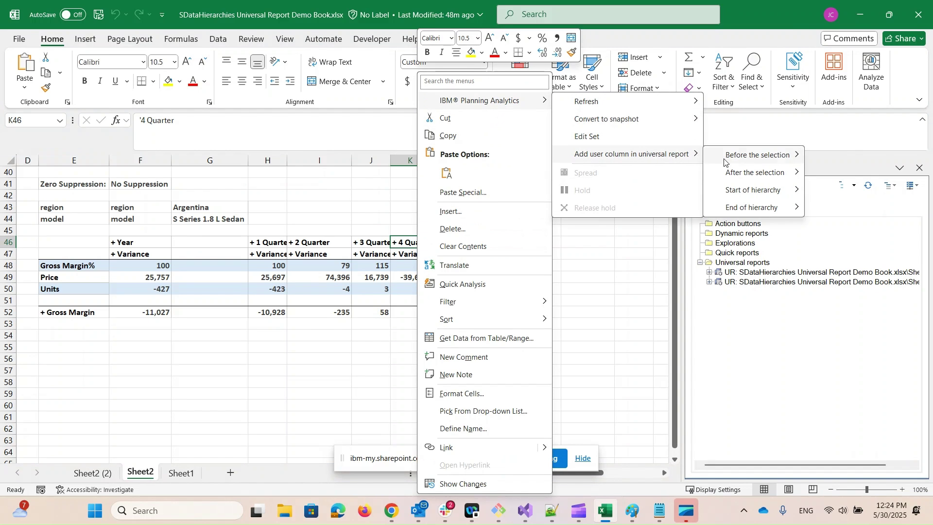
mouse_move(755, 174)
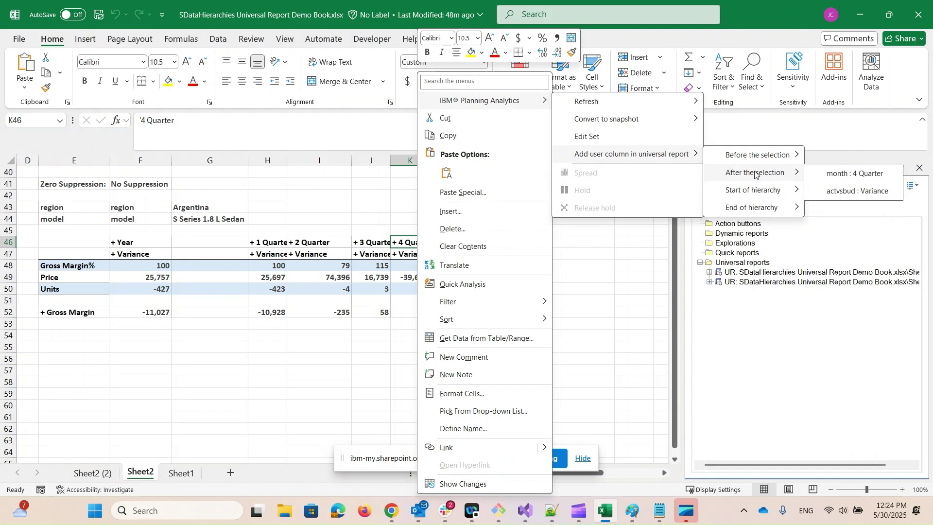
left_click(826, 179)
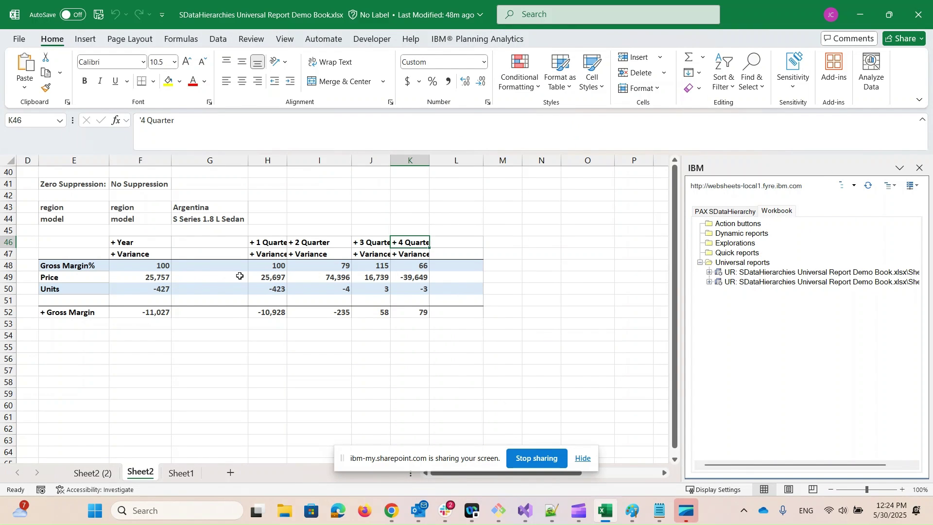
Step: Add two blank spacer columns after 2 Quarter
right_click(340, 242)
mouse_move(384, 98)
mouse_move(542, 152)
mouse_move(676, 171)
left_click(777, 174)
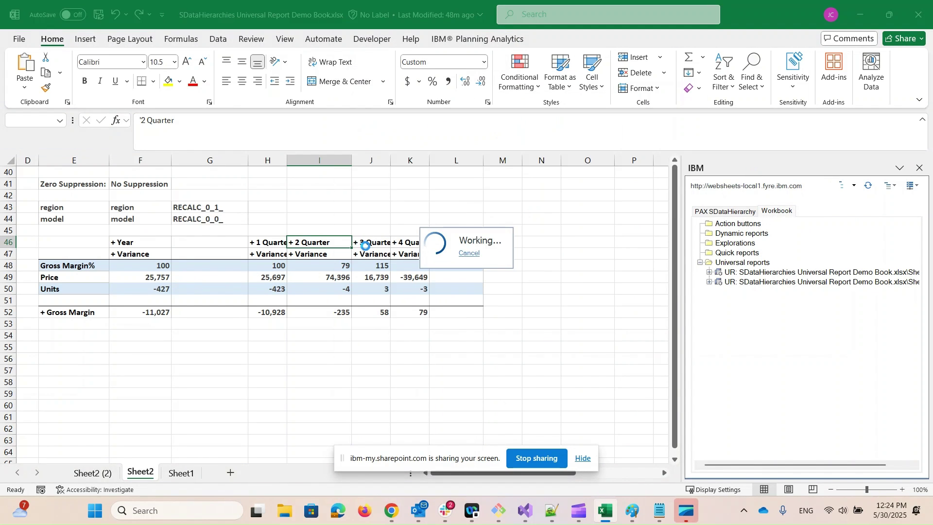
right_click(374, 241)
mouse_move(447, 100)
mouse_move(607, 154)
mouse_move(742, 173)
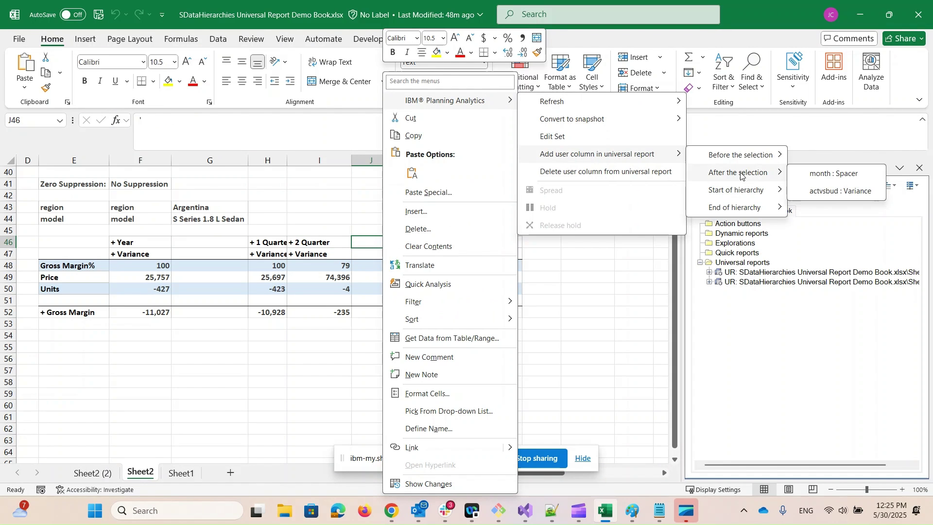
left_click(833, 173)
Step: Add a second blank spacer column after 4 Quarter
left_click(540, 244)
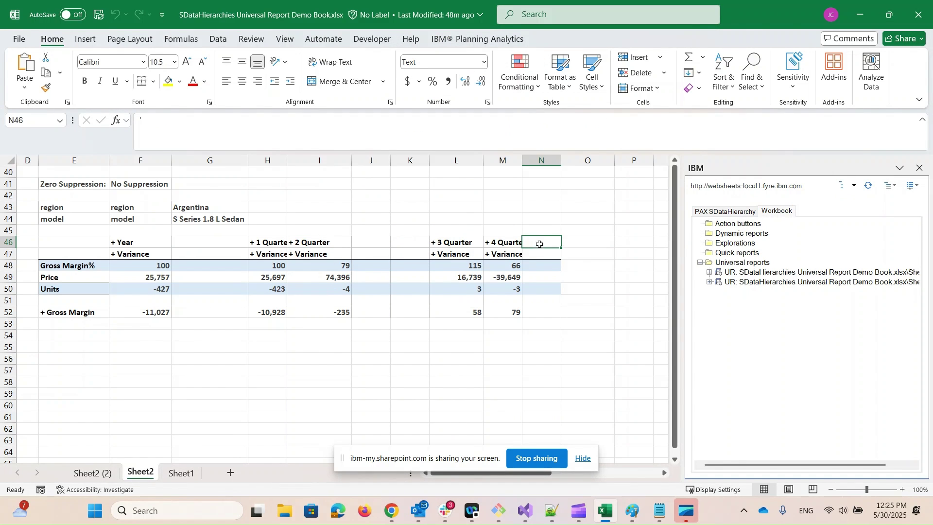
right_click(539, 245)
mouse_move(597, 98)
mouse_move(749, 152)
mouse_move(627, 169)
left_click(559, 168)
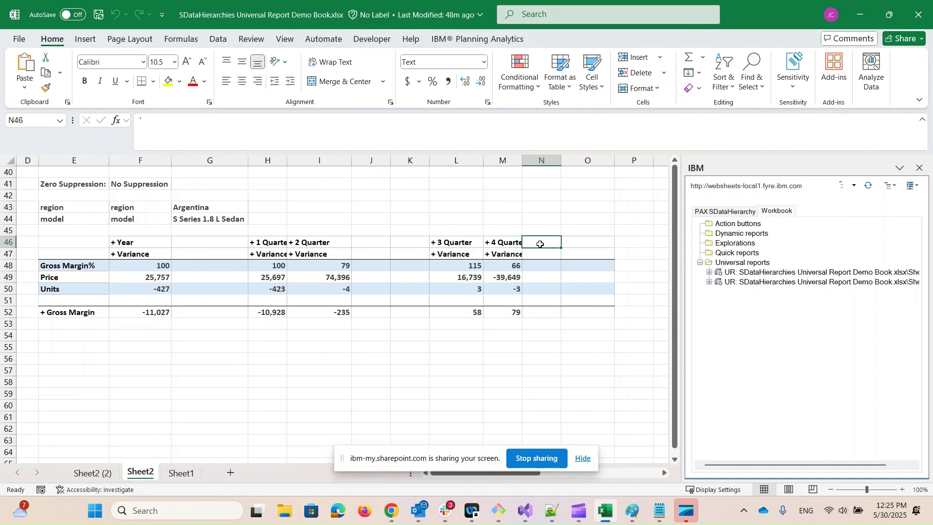
Step: Label the spacer column after 4 Quarter '2H' and the one after 2 Quarter '1H'
type("2H")
key("Return")
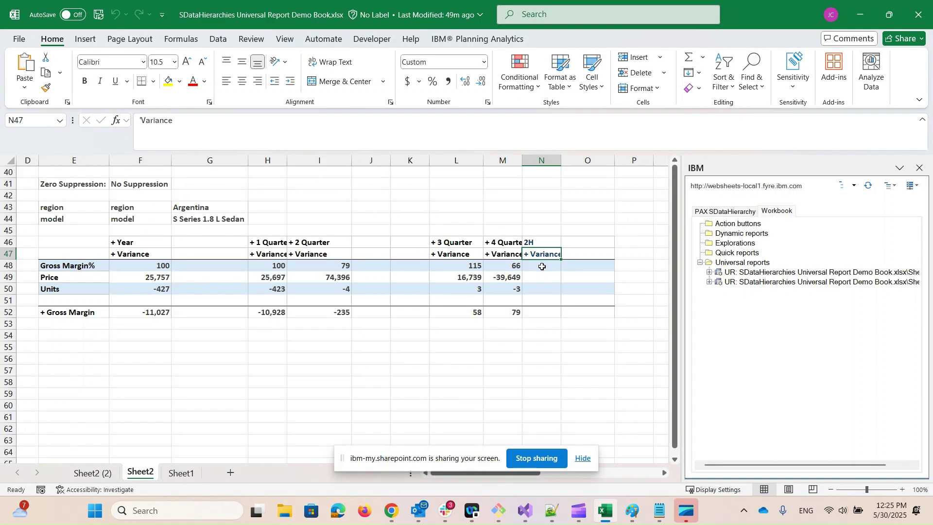
left_click(375, 243)
type("1H")
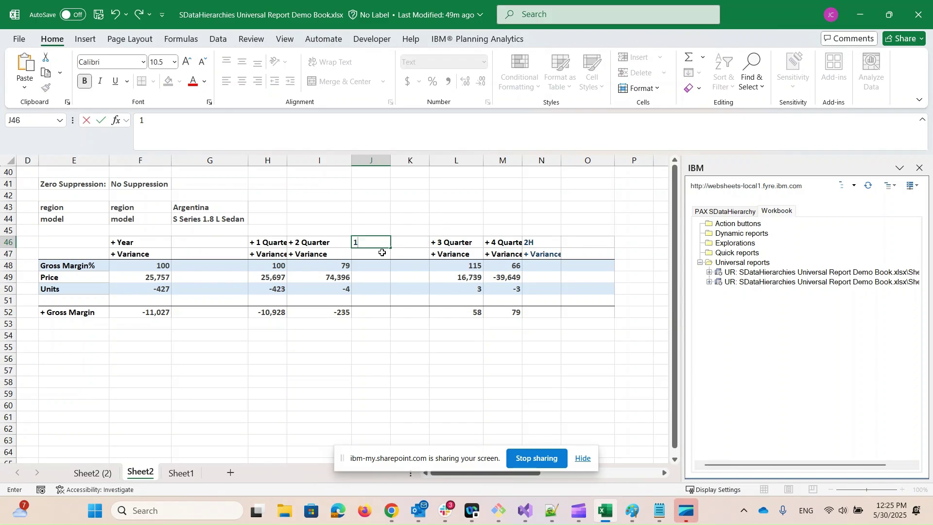
key("Return")
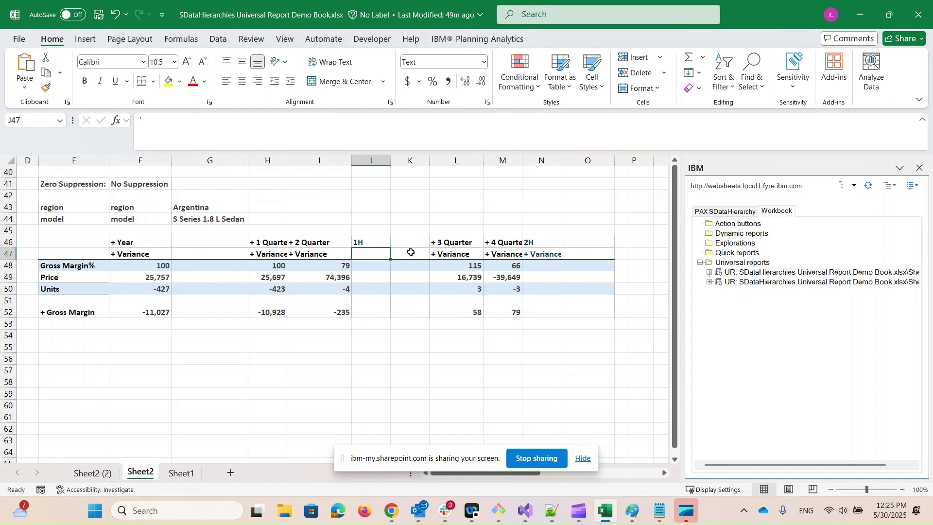
left_click(540, 266)
left_click(463, 265)
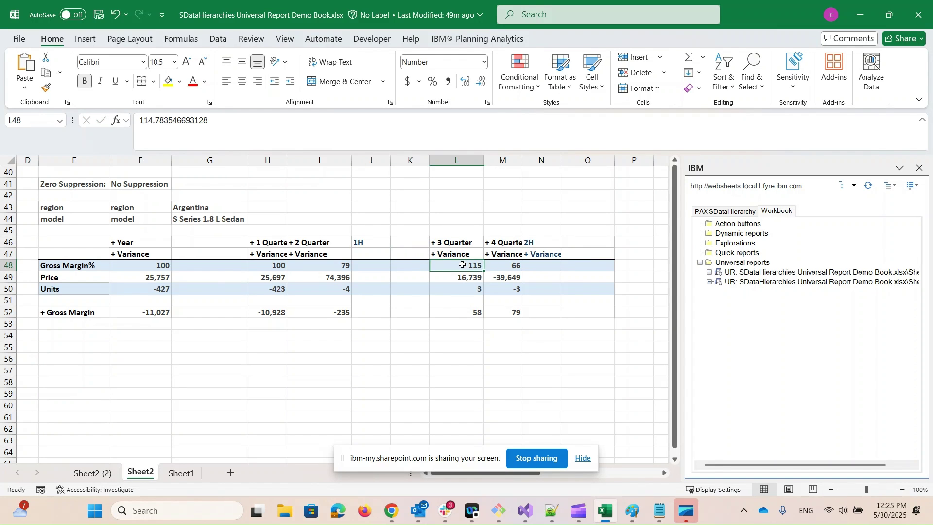
Step: Total Quarters 3 and 4 into N48 as =SUM(L48,M48)
left_click(505, 269, "shift")
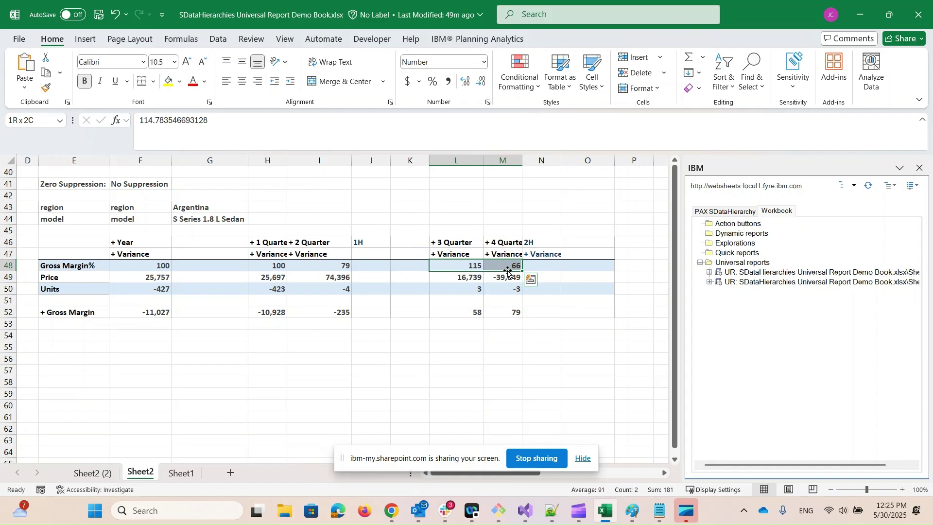
key("alt+equal")
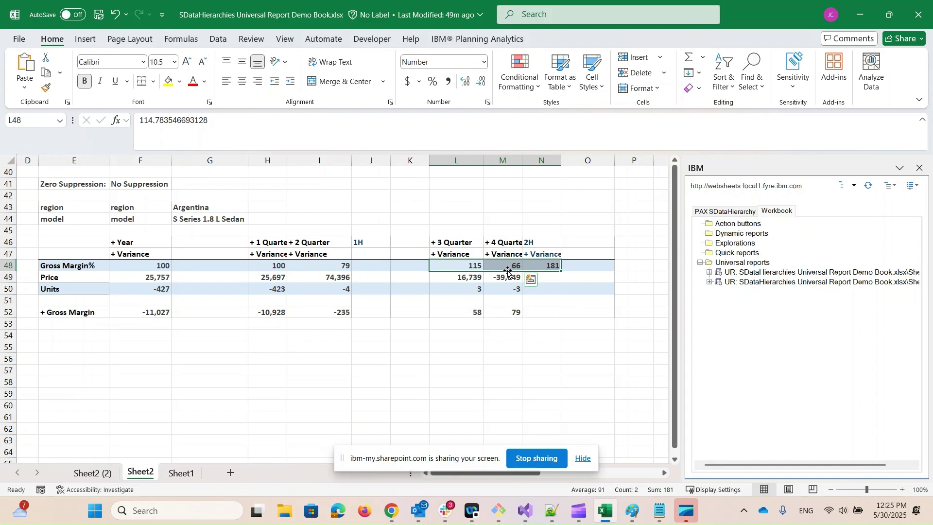
left_click(542, 264)
left_click(183, 122)
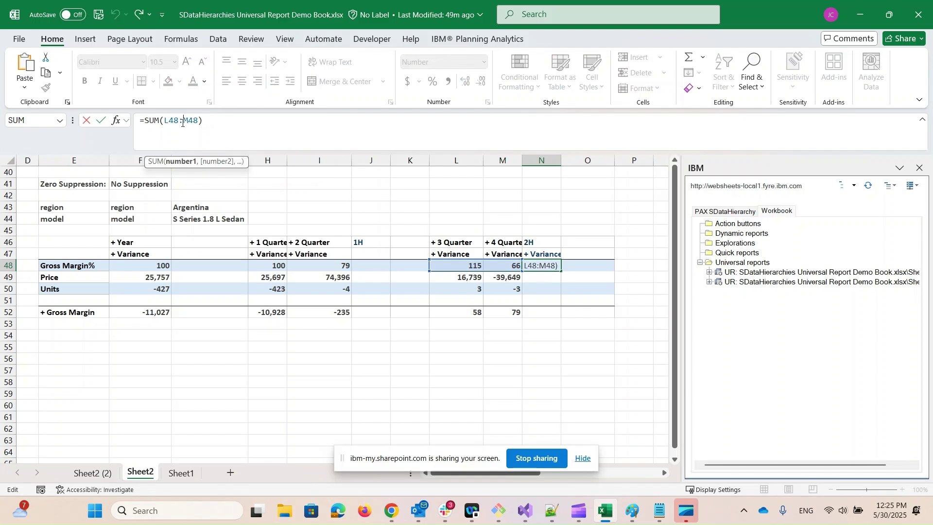
key("Delete")
type(",")
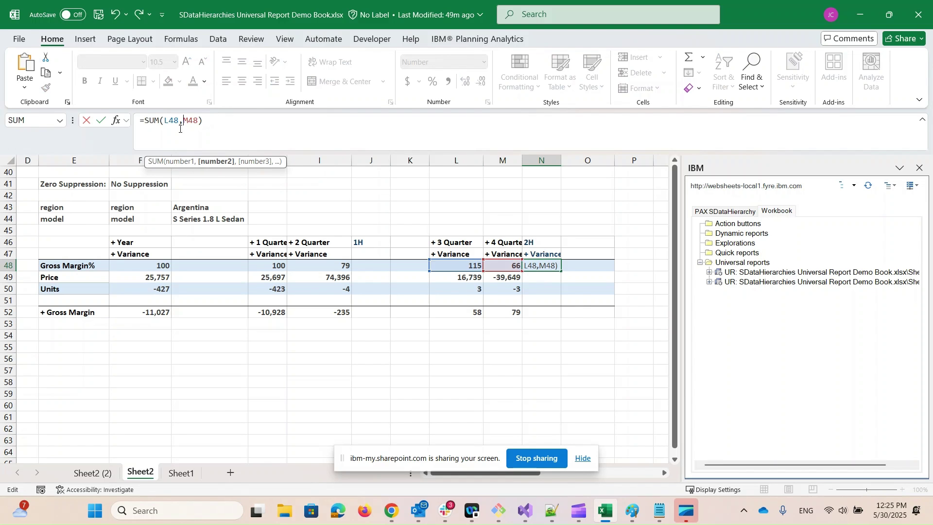
key("Return")
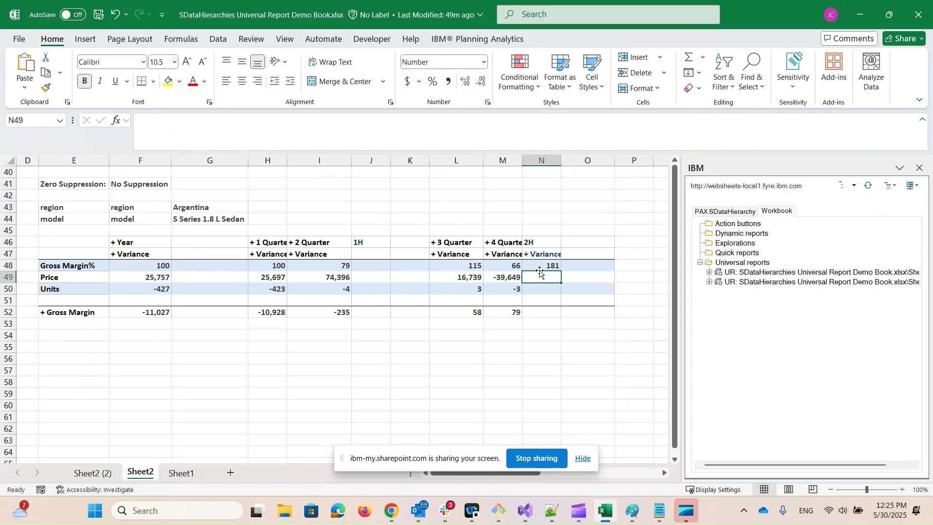
Step: Apply the N48 formula to the whole 2H column, accept the warning, and refresh the report
left_click(539, 266)
right_click(539, 267)
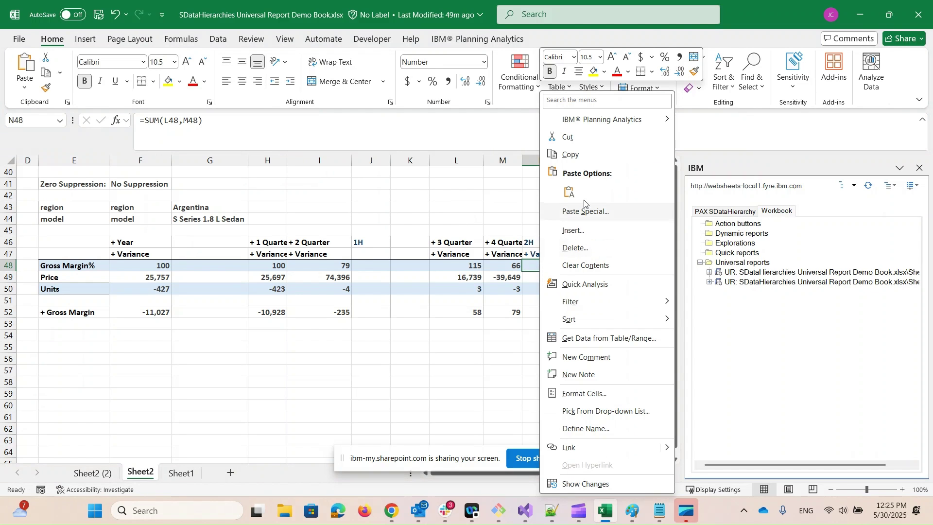
mouse_move(630, 123)
mouse_move(731, 157)
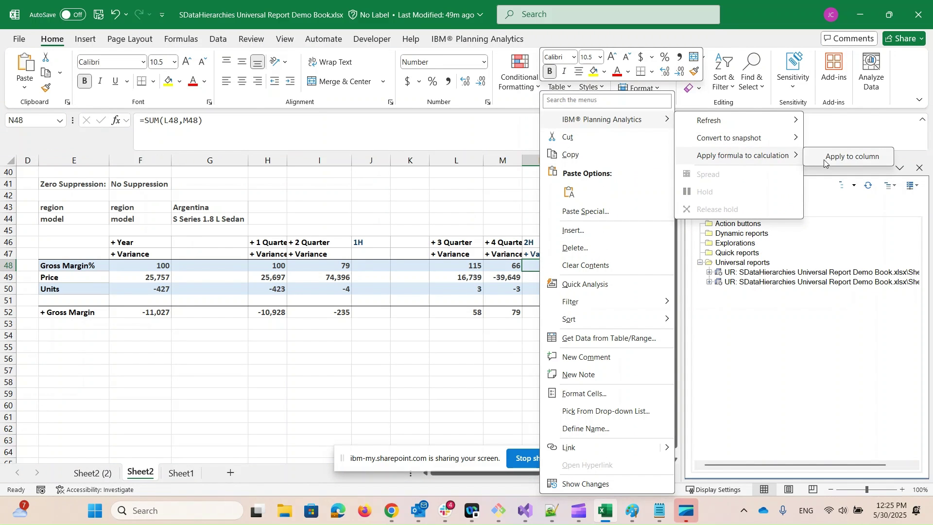
left_click(842, 160)
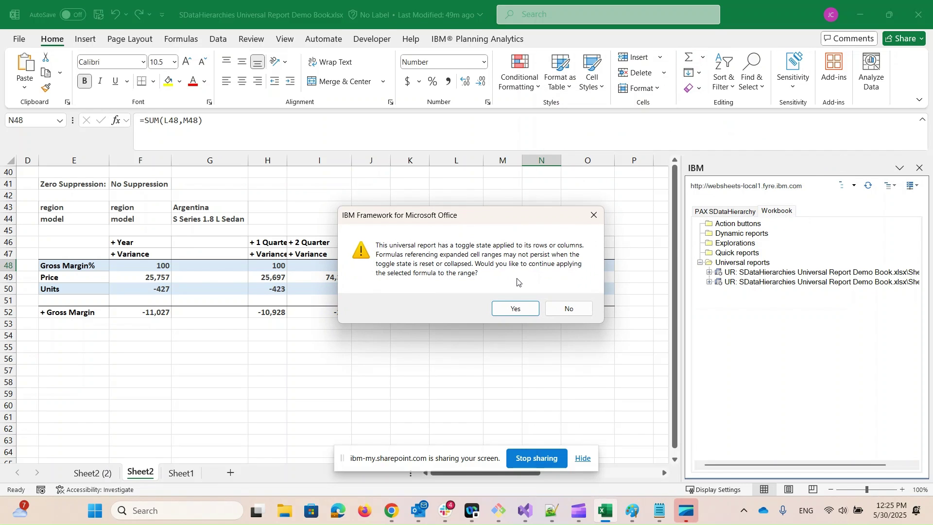
left_click(516, 308)
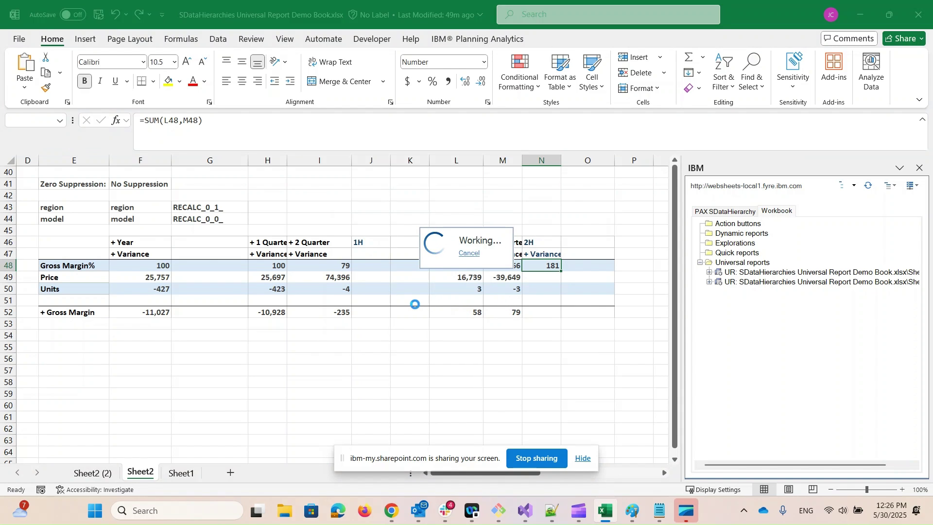
double_click(361, 244)
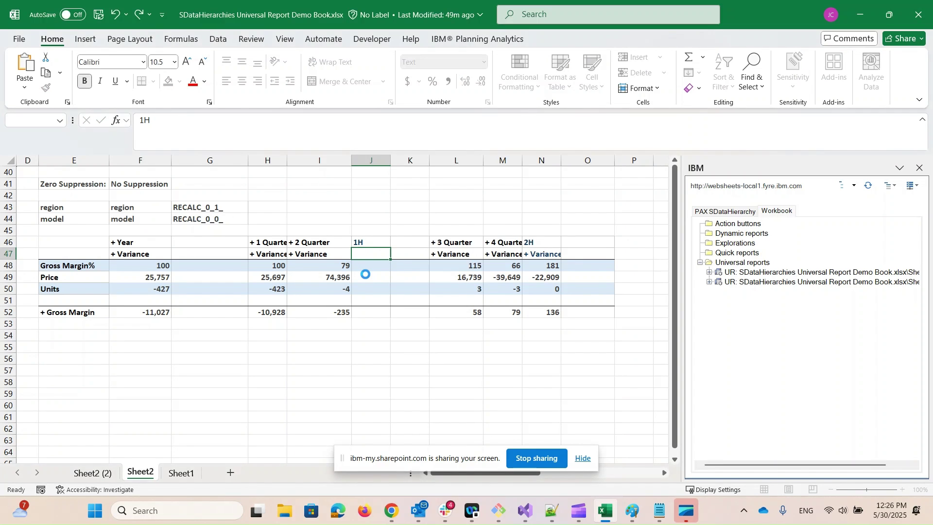
Step: Total Quarters 1 and 2 into J48 as =SUM(H48,I48)
left_click(278, 265)
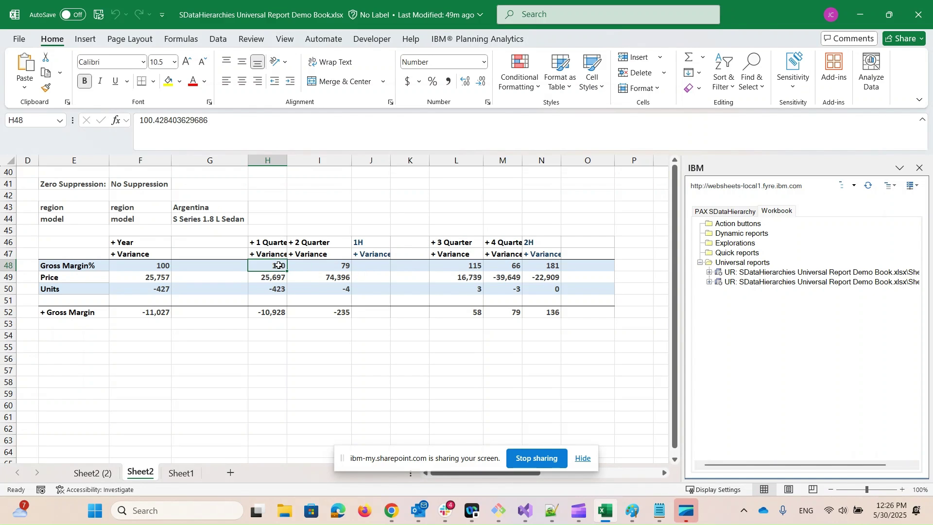
left_click(332, 267, "shift")
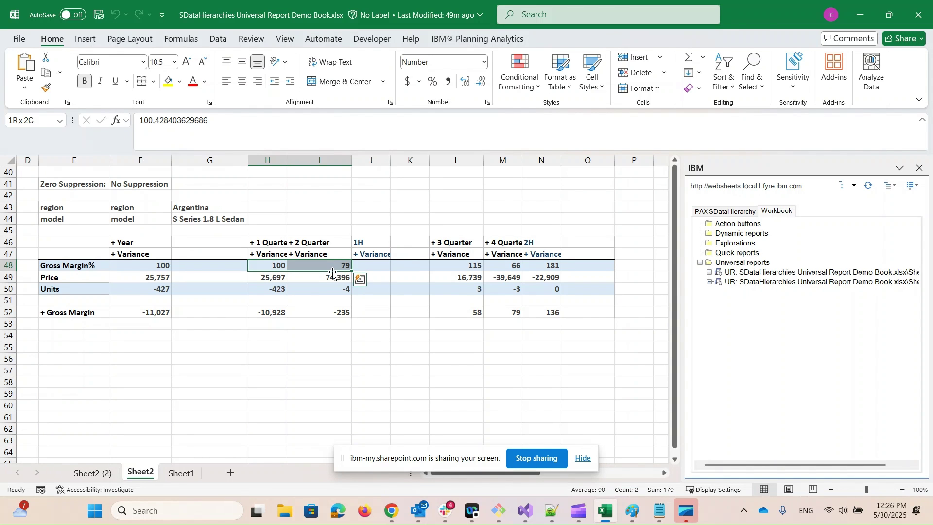
key("alt+equal")
left_click(370, 265)
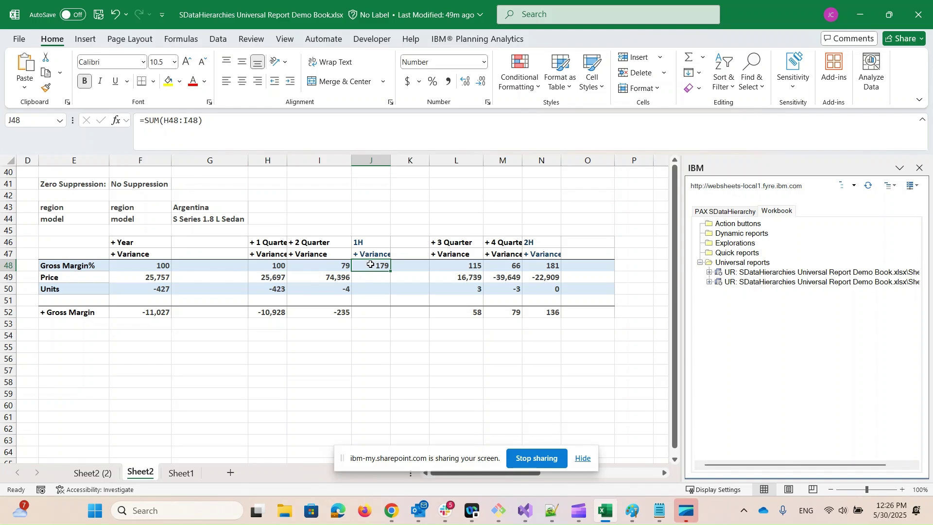
left_click(185, 125)
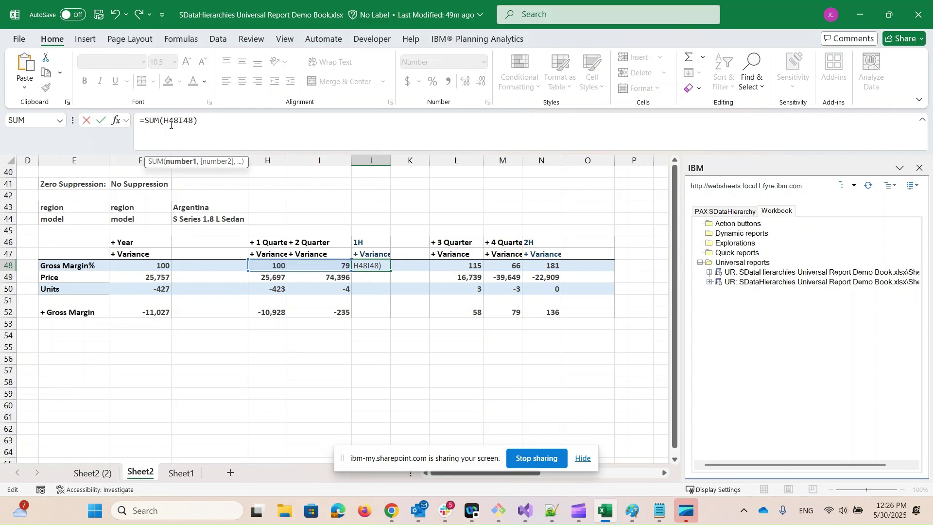
key("Return")
Step: Apply the J48 formula to the whole 1H column and confirm
right_click(371, 265)
mouse_move(437, 118)
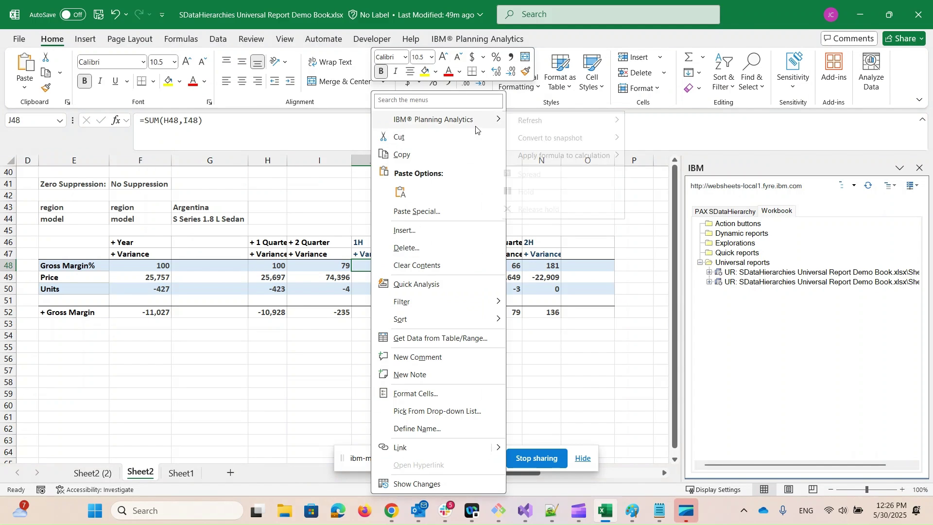
mouse_move(573, 153)
left_click(687, 156)
left_click(532, 308)
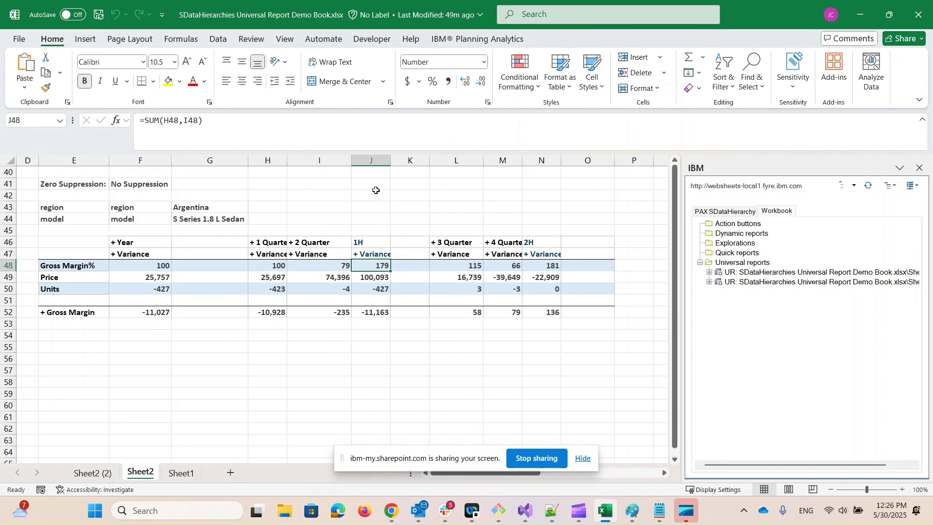
key("Up")
key("Up")
key("Right")
key("Down")
key("Down")
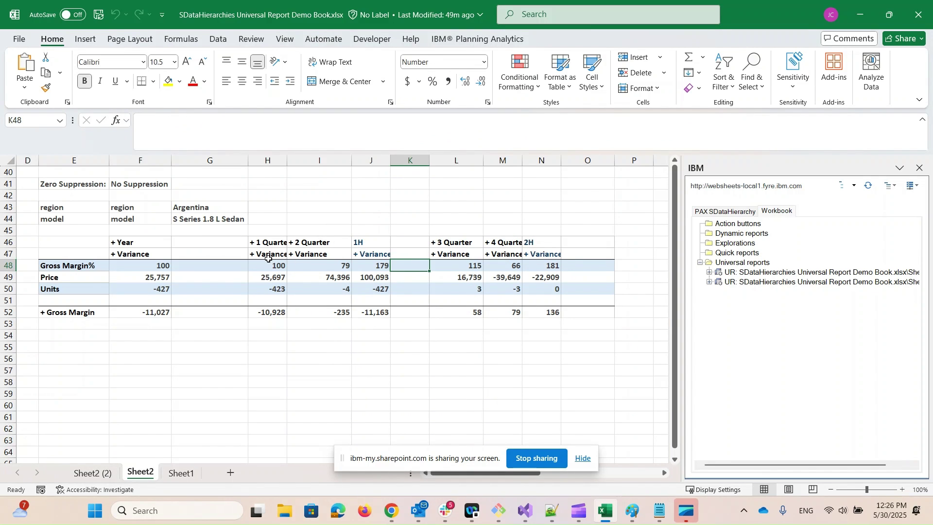
Step: Re-expand Year to verify the 1H formulas in J48, J50 and J52, then expand Variance into Actual and Budget
double_click(139, 242)
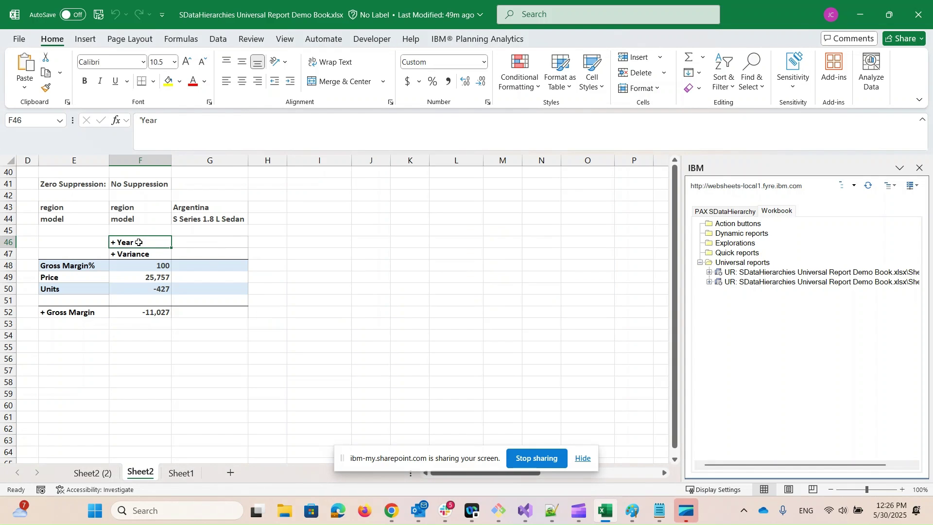
double_click(140, 243)
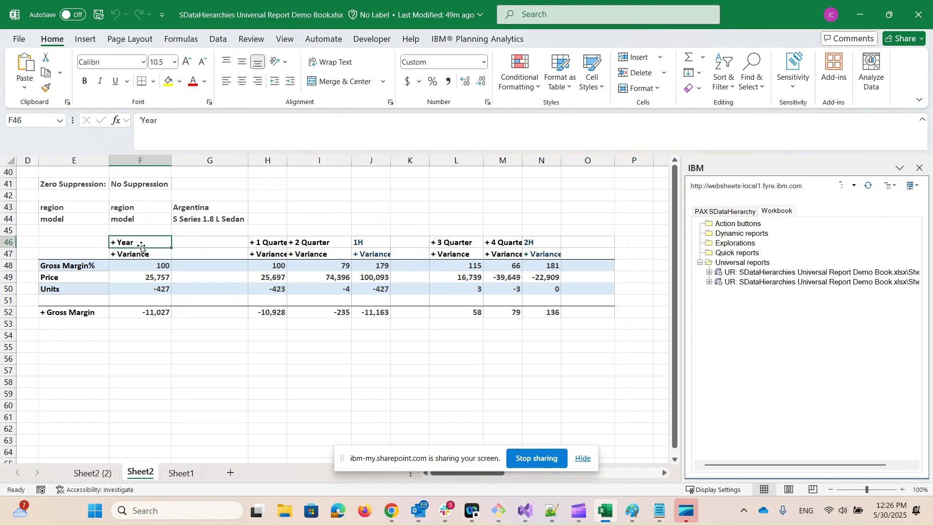
left_click(368, 266)
left_click(378, 289)
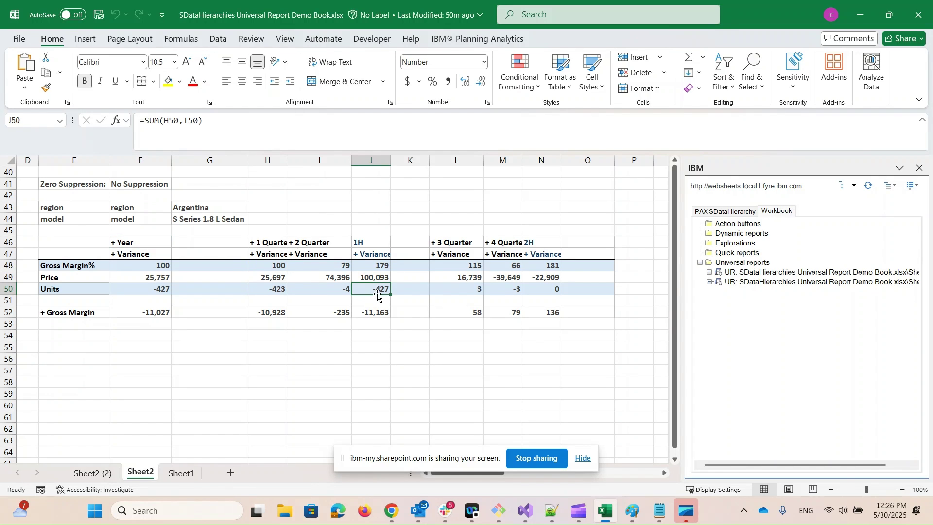
left_click(376, 313)
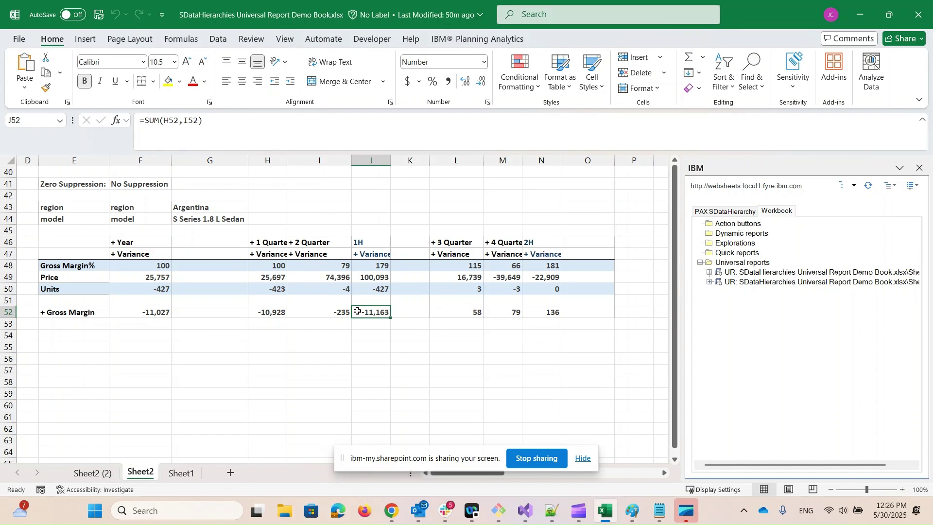
double_click(145, 253)
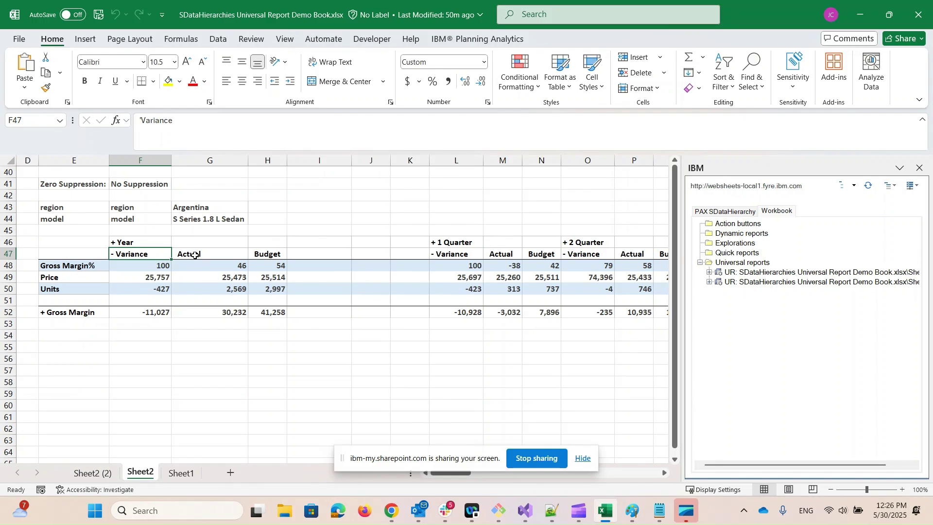
left_click(260, 406)
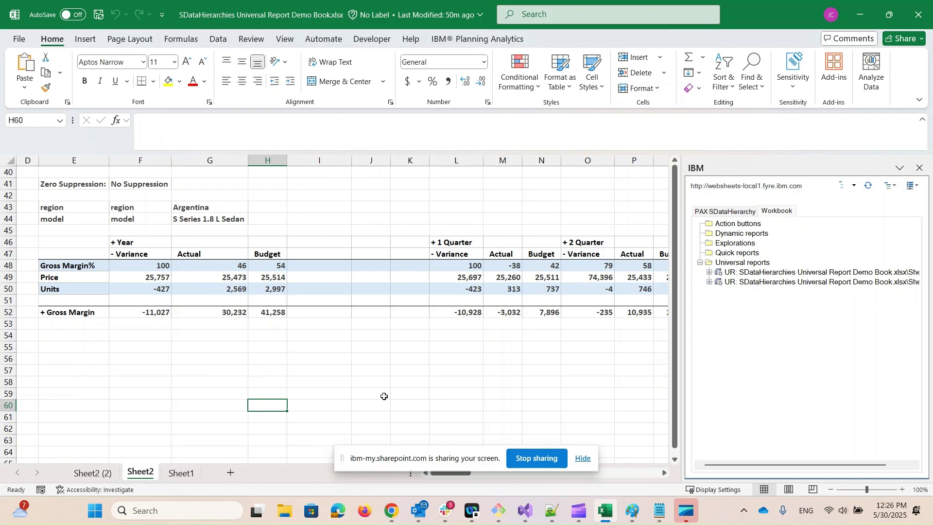
Step: Reset all conditional formatting rules of the second universal report from the Workbook task pane
left_click(156, 338)
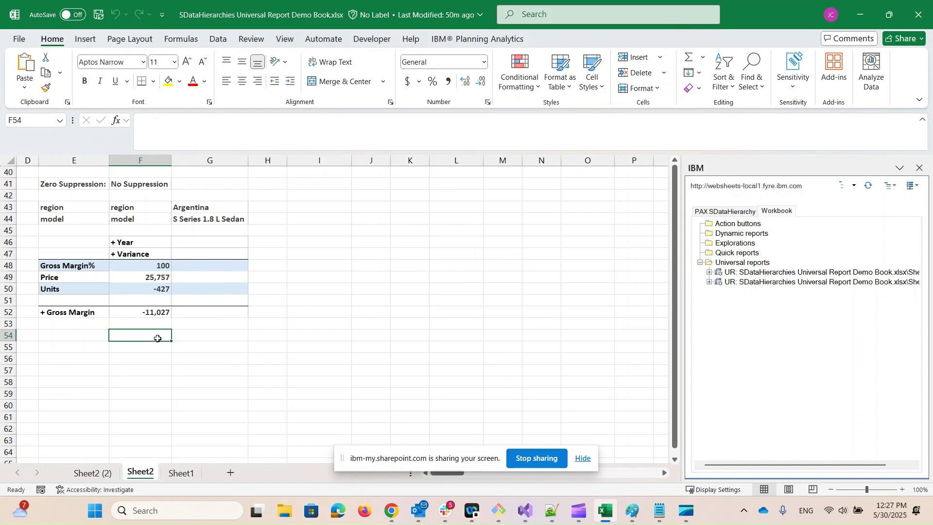
left_click(755, 283)
right_click(755, 287)
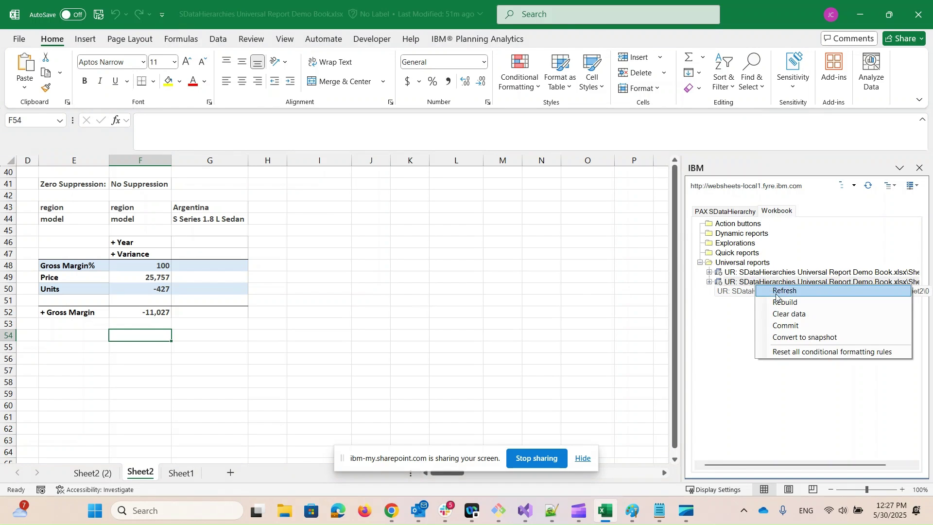
left_click(828, 352)
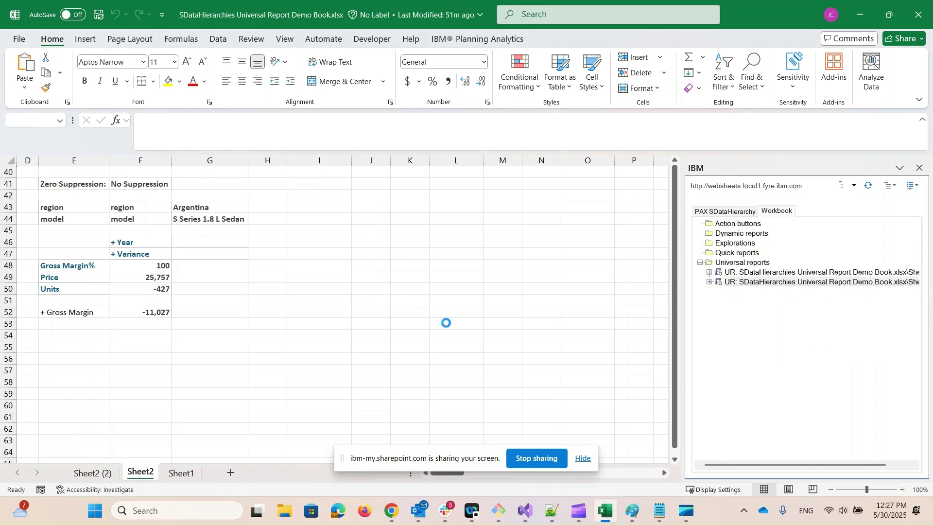